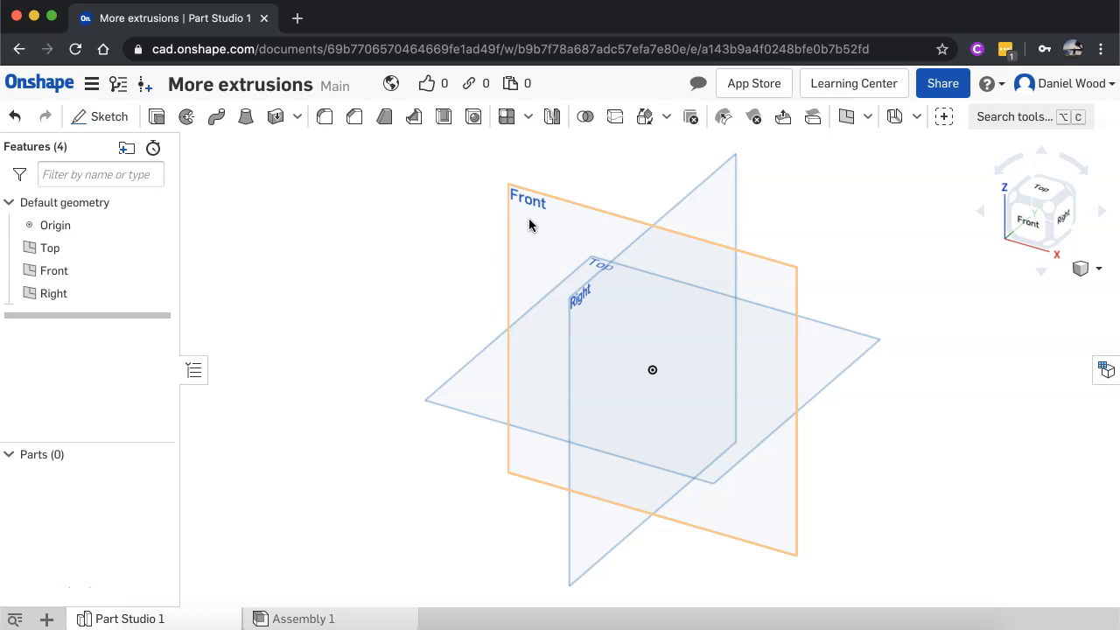
# Sketch a circle centred on the origin of the Front plane, with a diameter of about 27, and finish the sketch
pyautogui.click(123, 126)
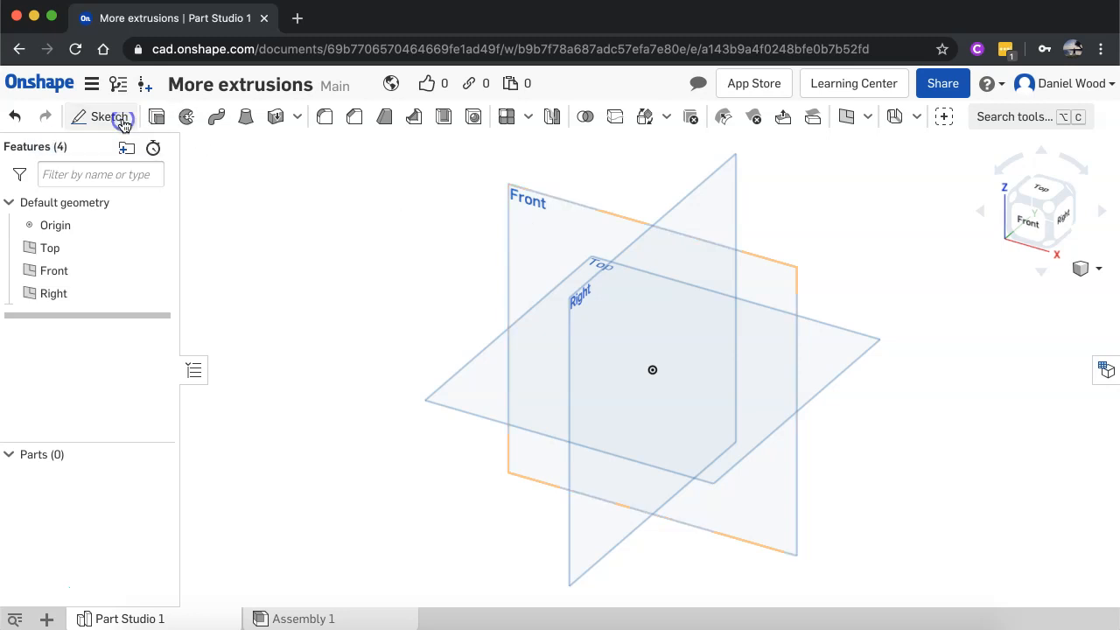
pyautogui.click(558, 223)
pyautogui.press('n')
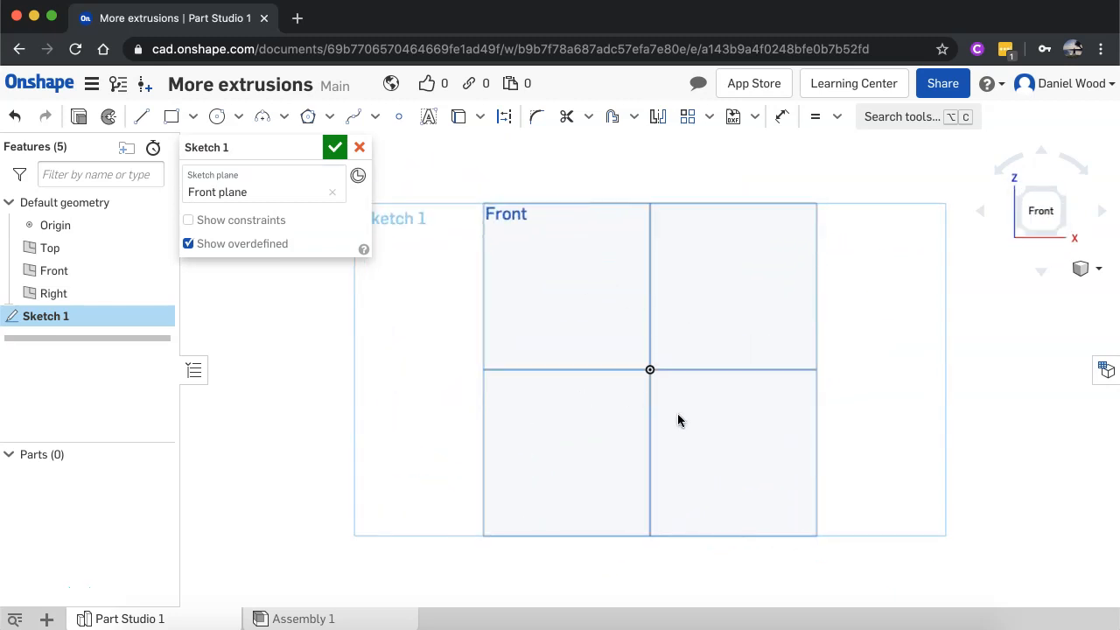
pyautogui.scroll(5, 677, 421)
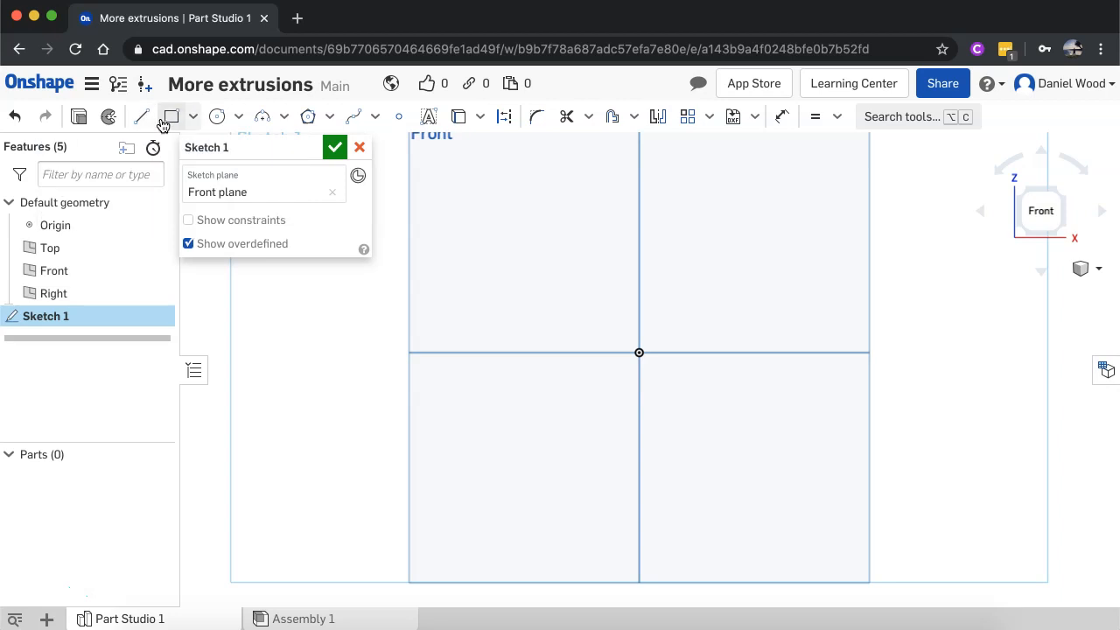
pyautogui.click(225, 121)
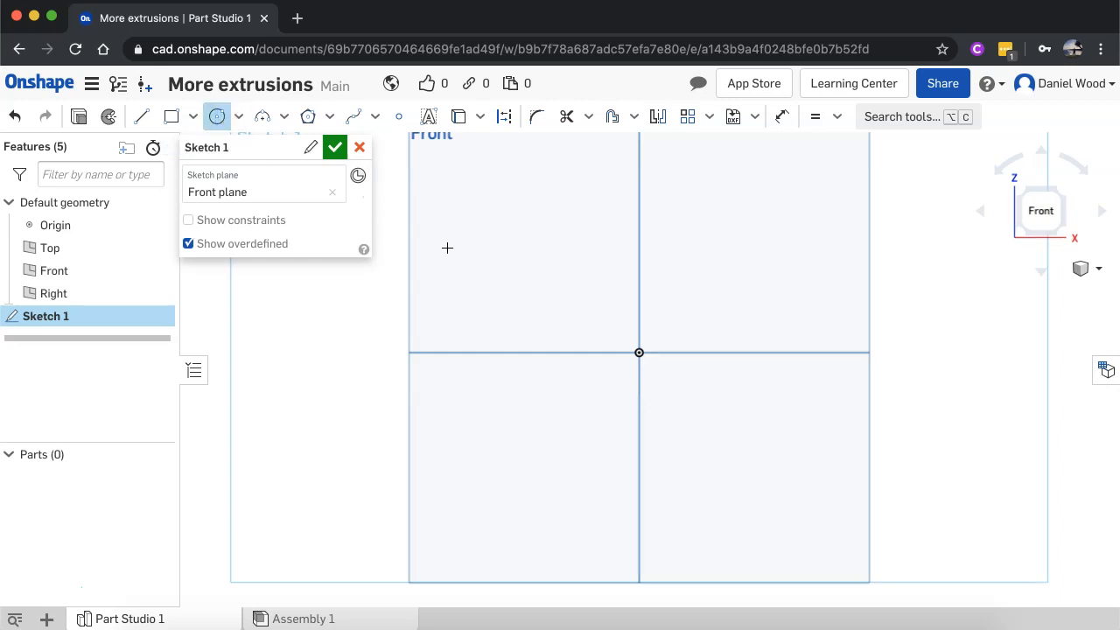
pyautogui.click(639, 353)
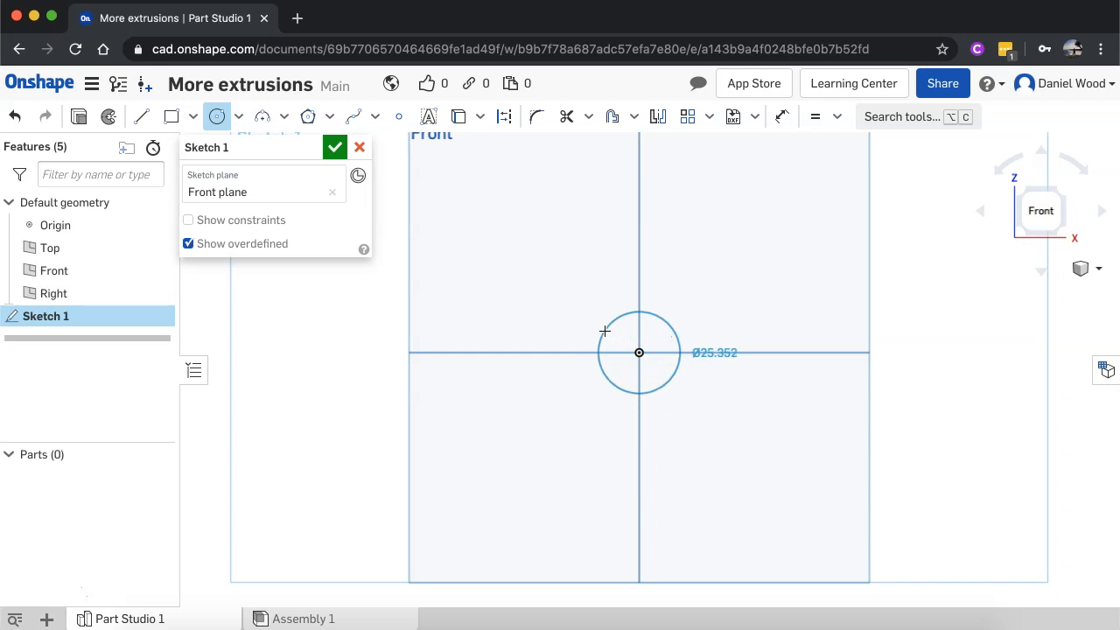
pyautogui.click(603, 330)
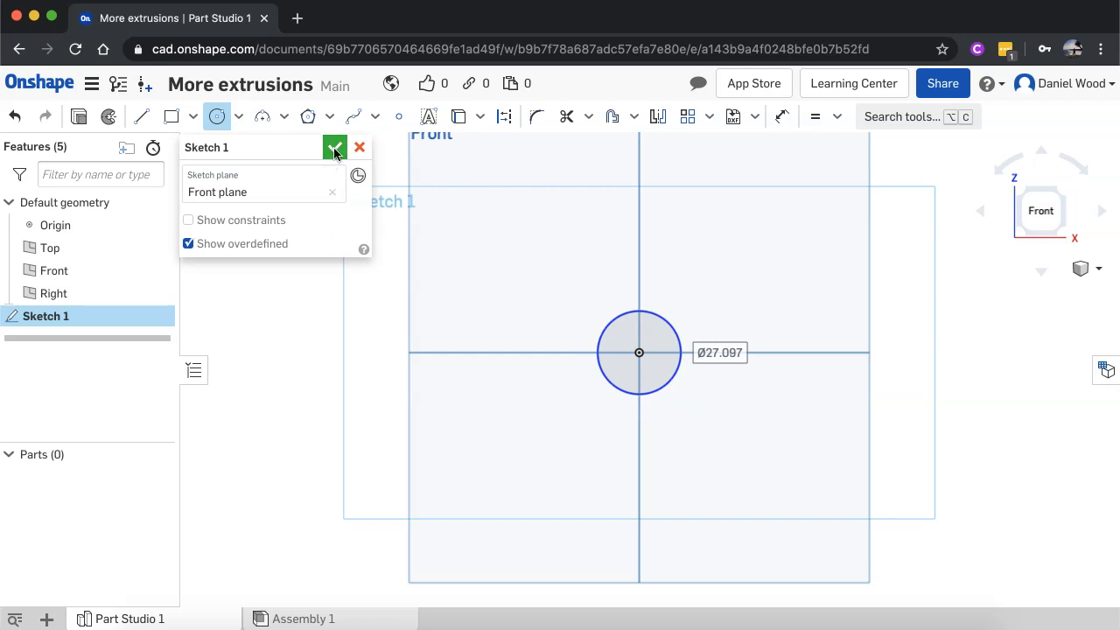
pyautogui.click(335, 149)
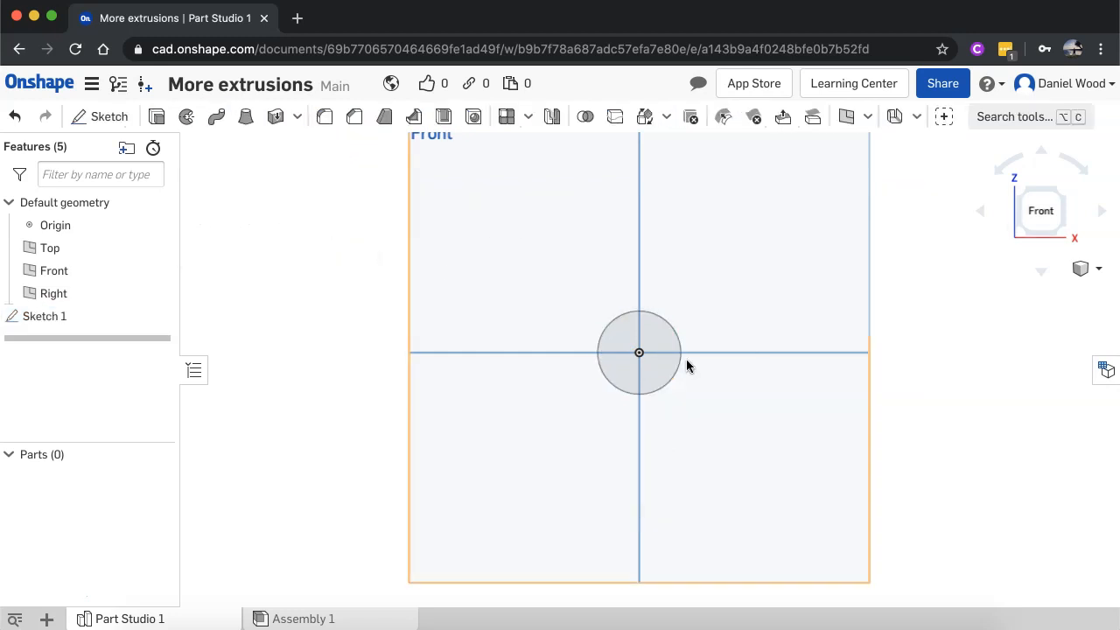
# Start a new sketch on the Right plane for the sweep path
pyautogui.scroll(-2, 836, 328)
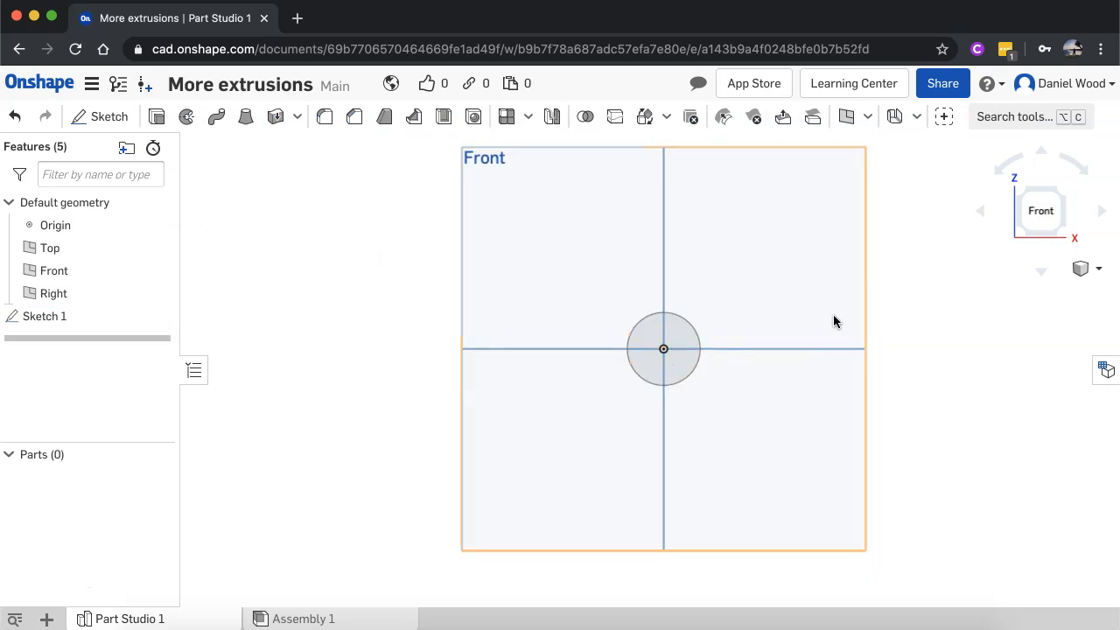
pyautogui.click(1054, 189)
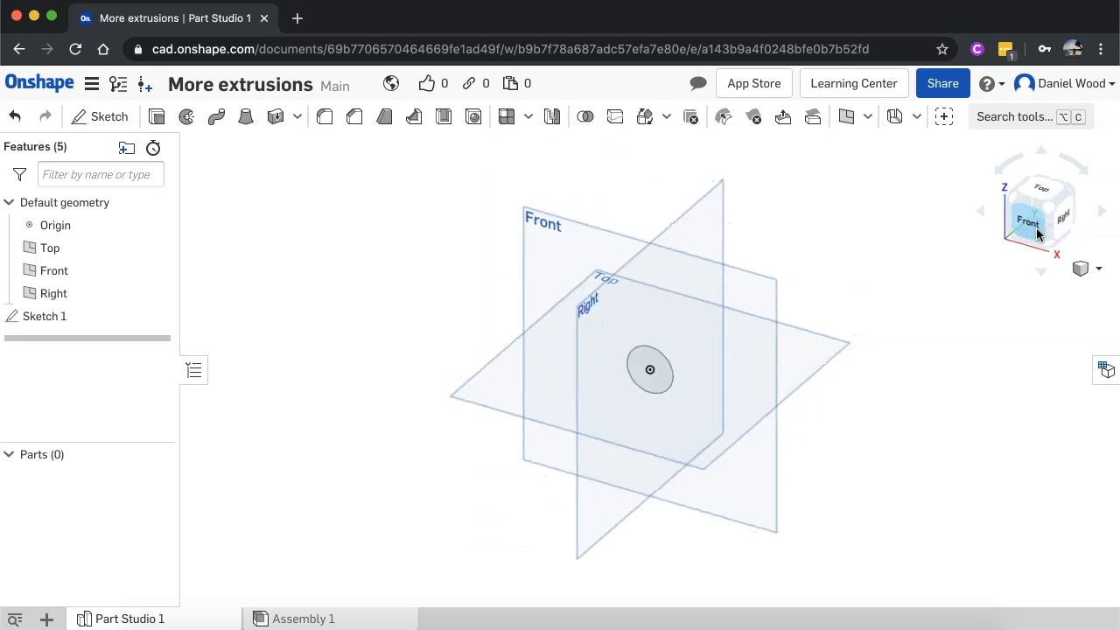
pyautogui.click(1066, 218)
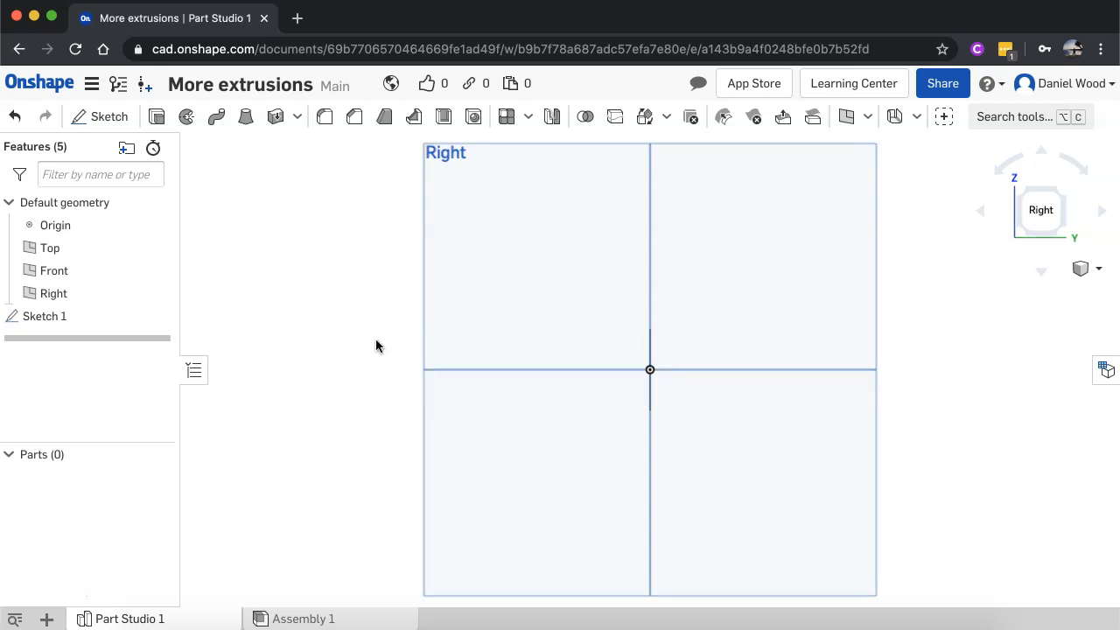
pyautogui.click(116, 120)
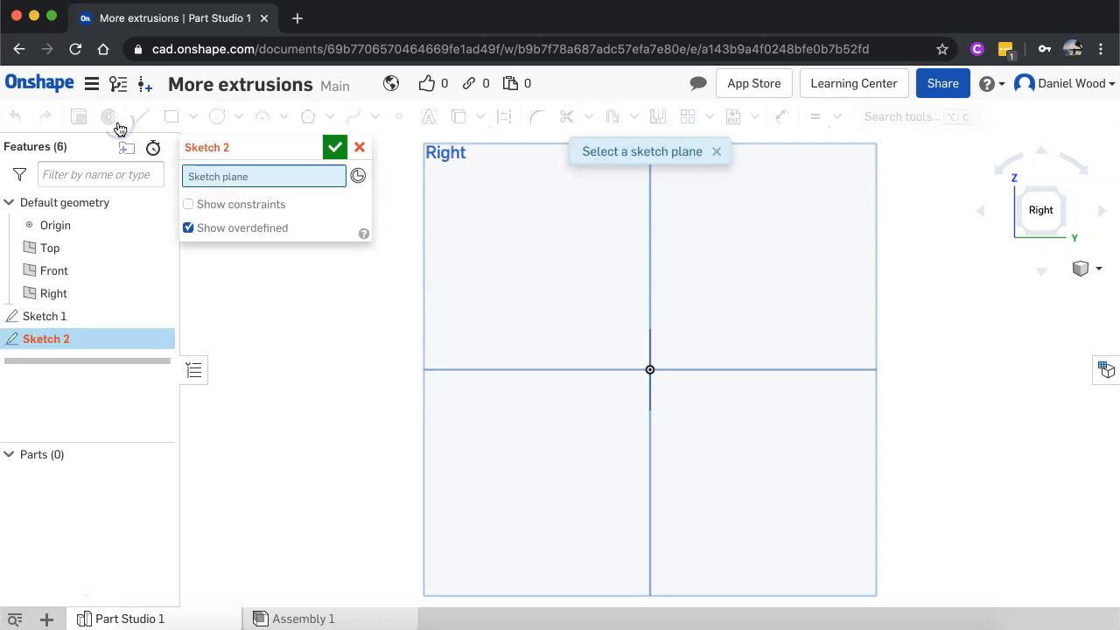
pyautogui.click(517, 184)
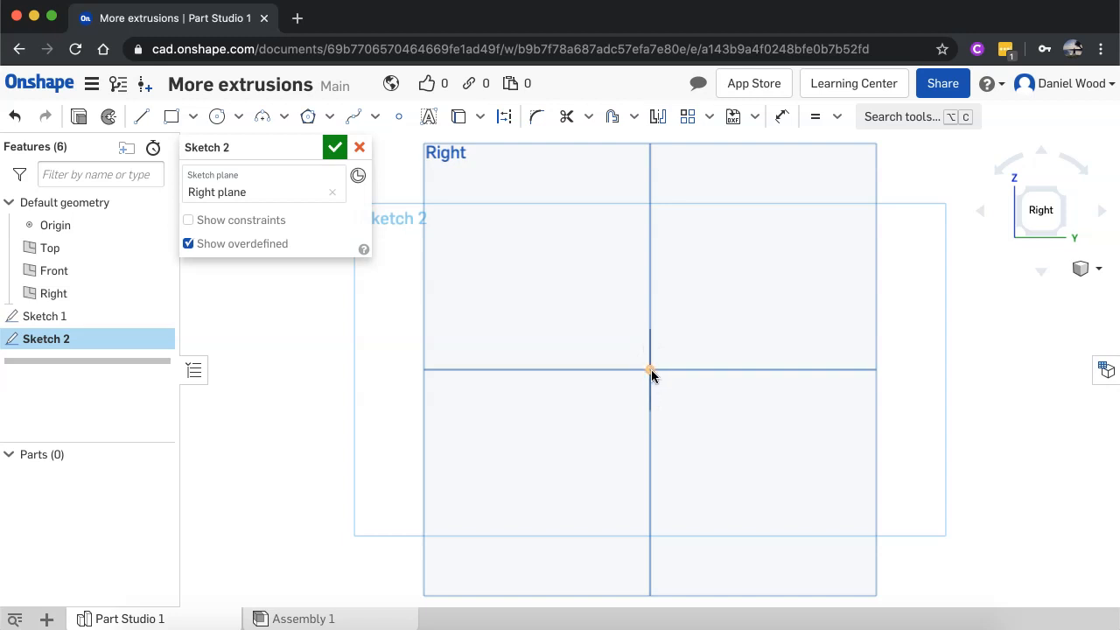
pyautogui.scroll(3, 651, 374)
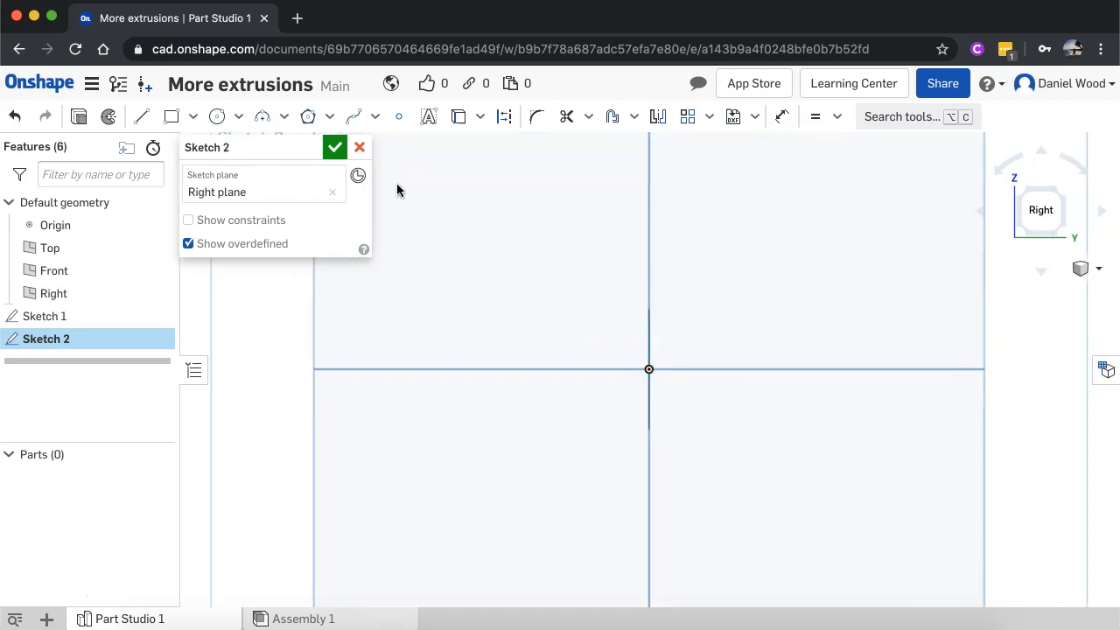
# Try a path of three connected line segments starting at the origin and undo the lines
pyautogui.click(142, 117)
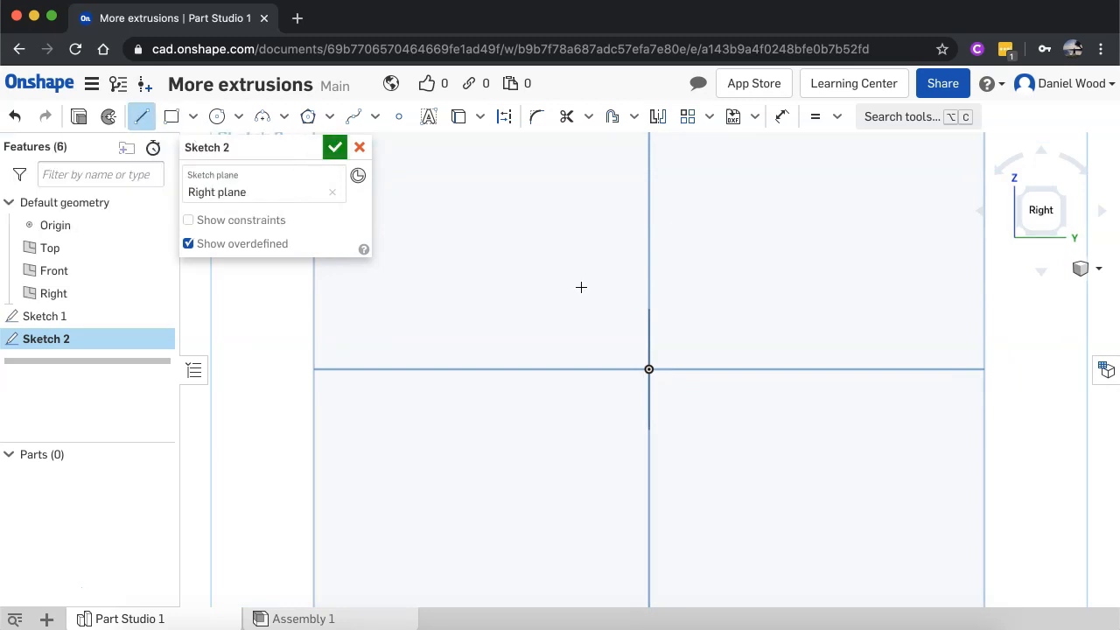
pyautogui.click(648, 369)
pyautogui.click(551, 385)
pyautogui.click(440, 470)
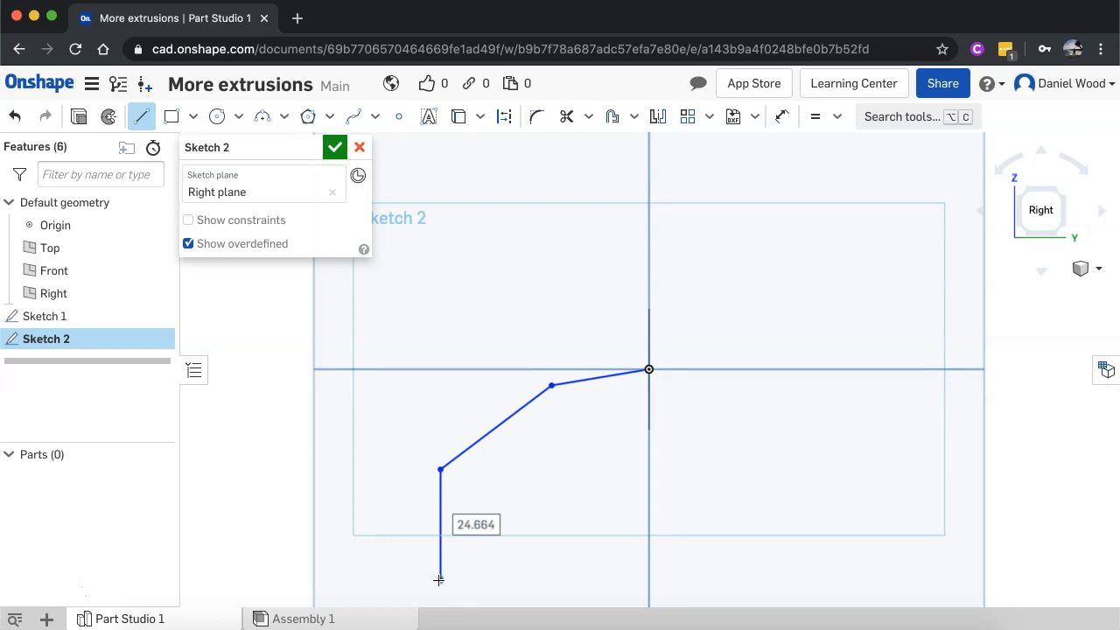
pyautogui.press('Escape')
pyautogui.press('super+z')
pyautogui.press('super+z')
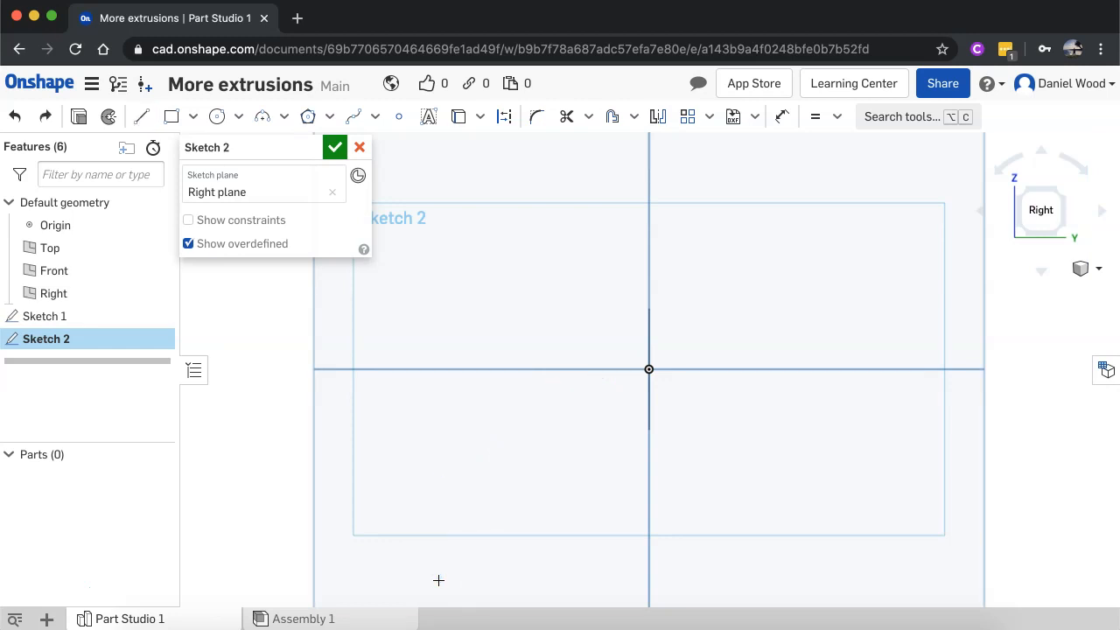
# Draw a three-point arc from the origin curving down to the negative Y side, with a radius of about 53, and finish the sketch
pyautogui.click(263, 116)
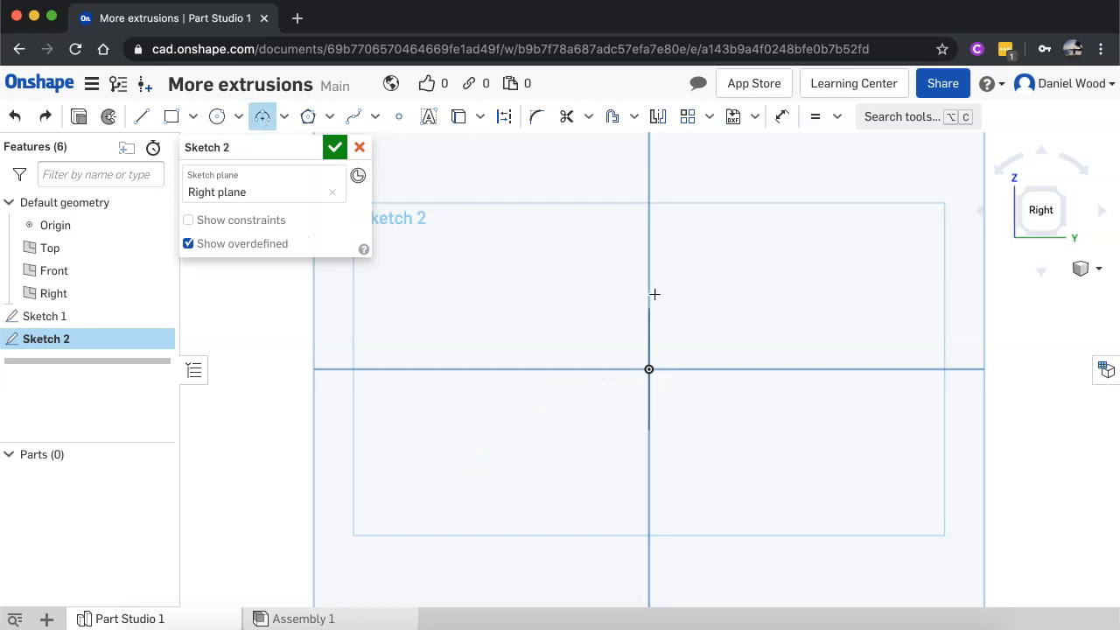
pyautogui.click(648, 369)
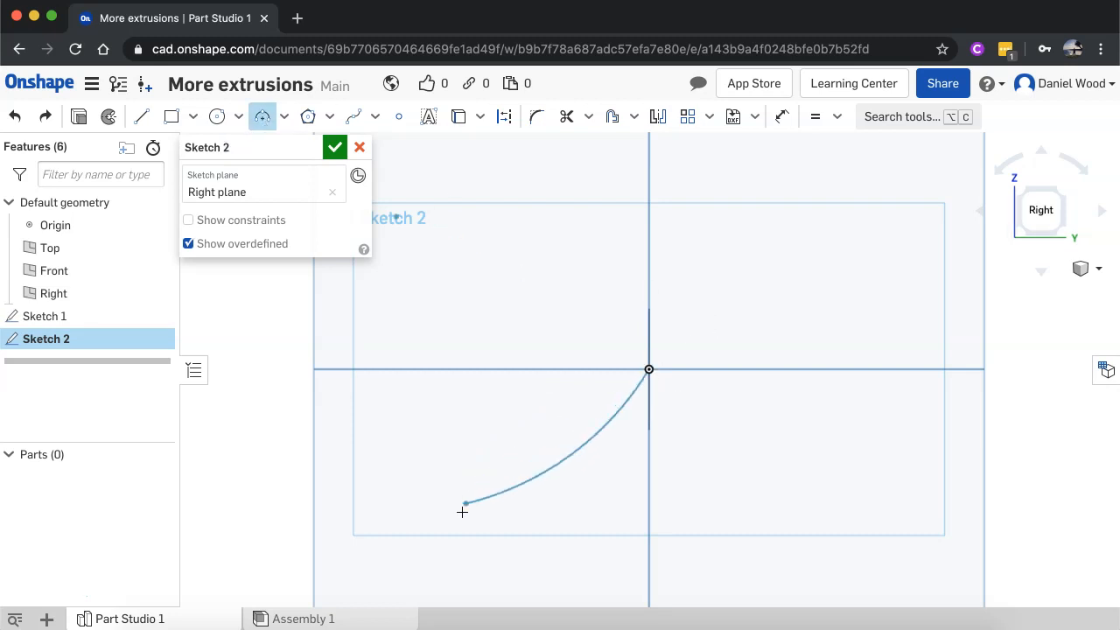
pyautogui.click(423, 551)
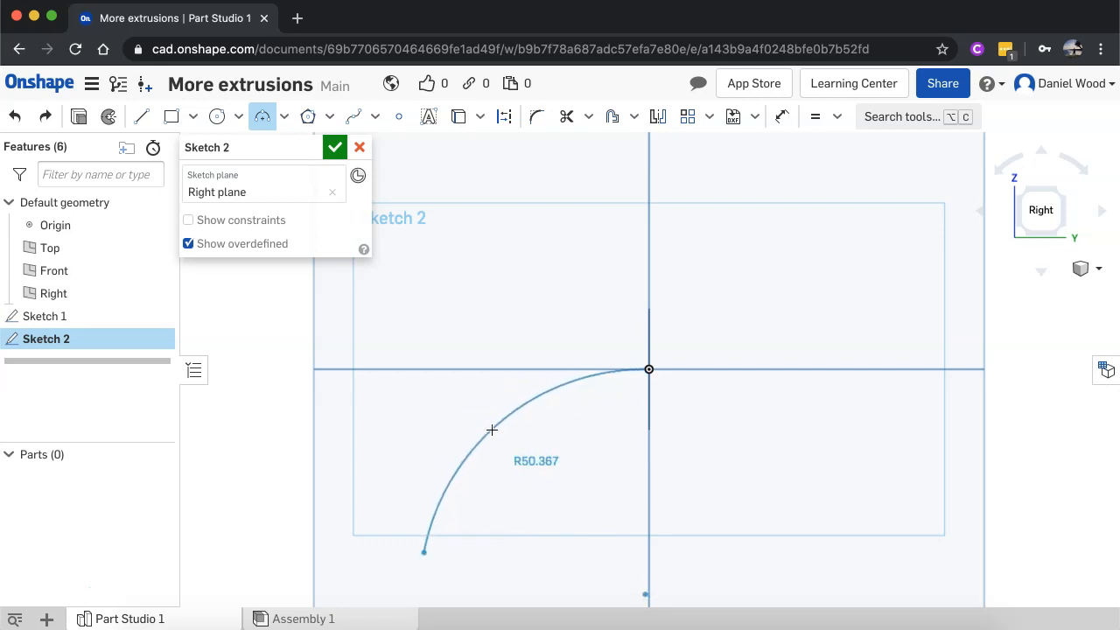
pyautogui.click(502, 425)
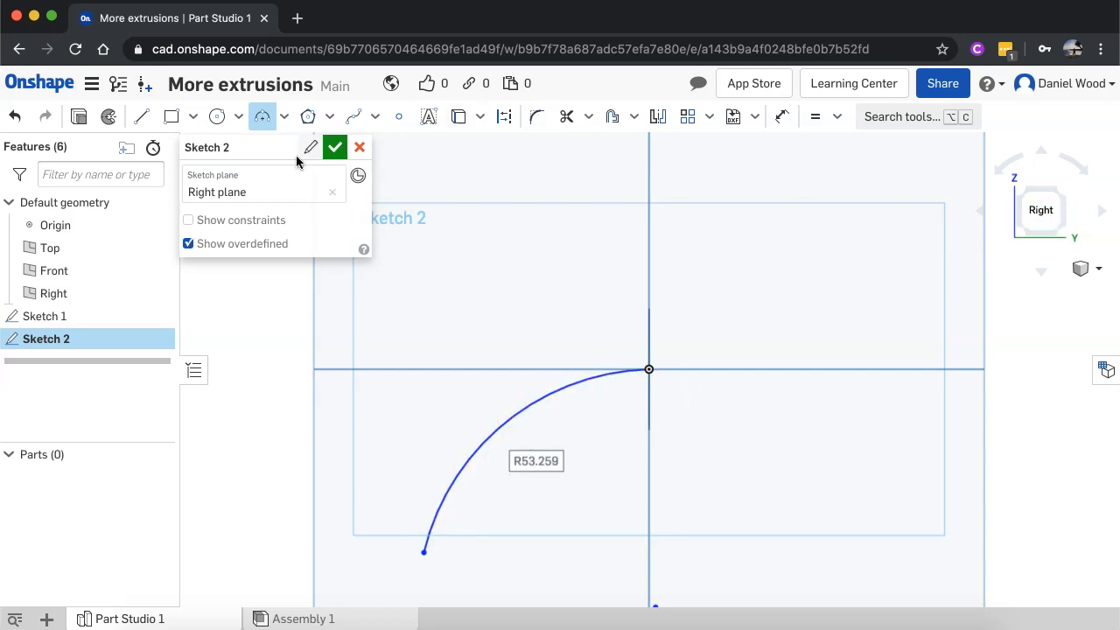
pyautogui.click(333, 147)
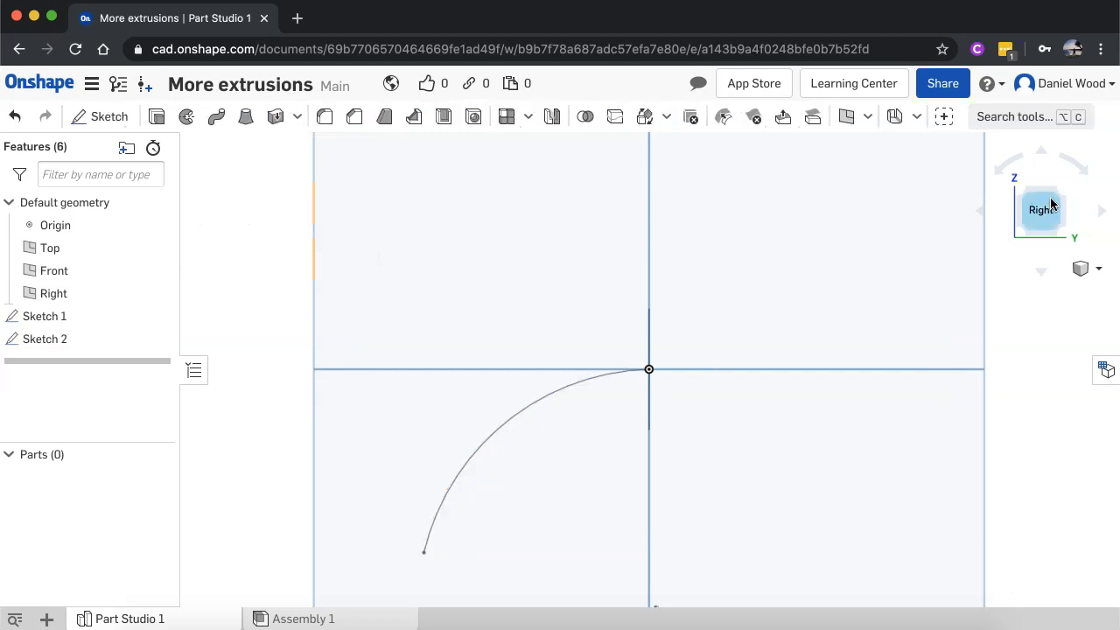
# Set up a new solid sweep of the circular region along the arc and inspect the preview from several sides
pyautogui.click(1020, 189)
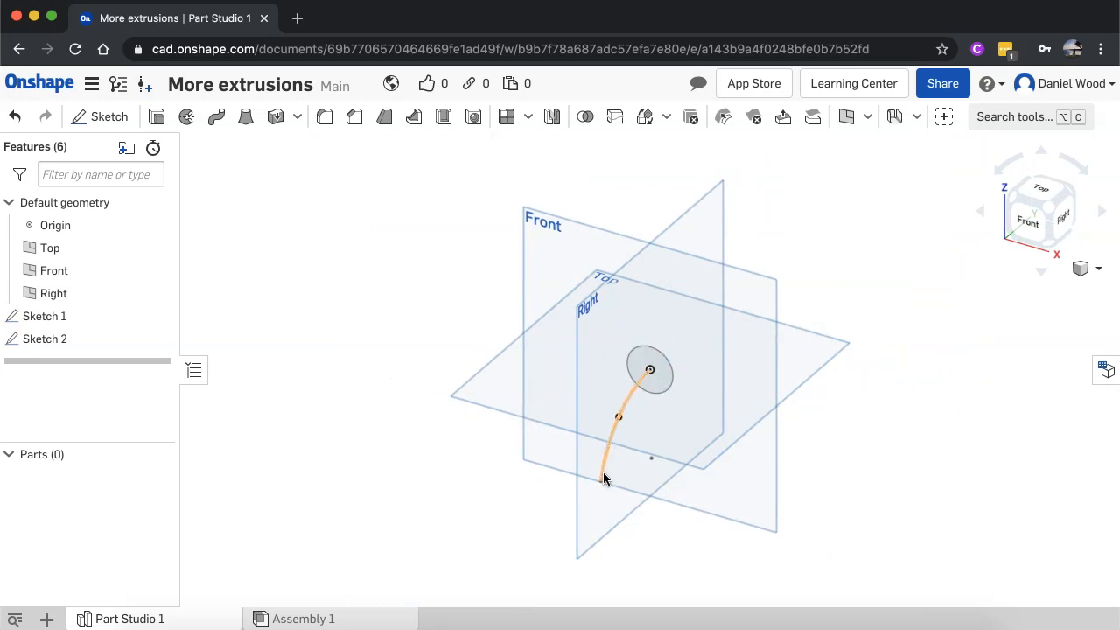
pyautogui.click(218, 121)
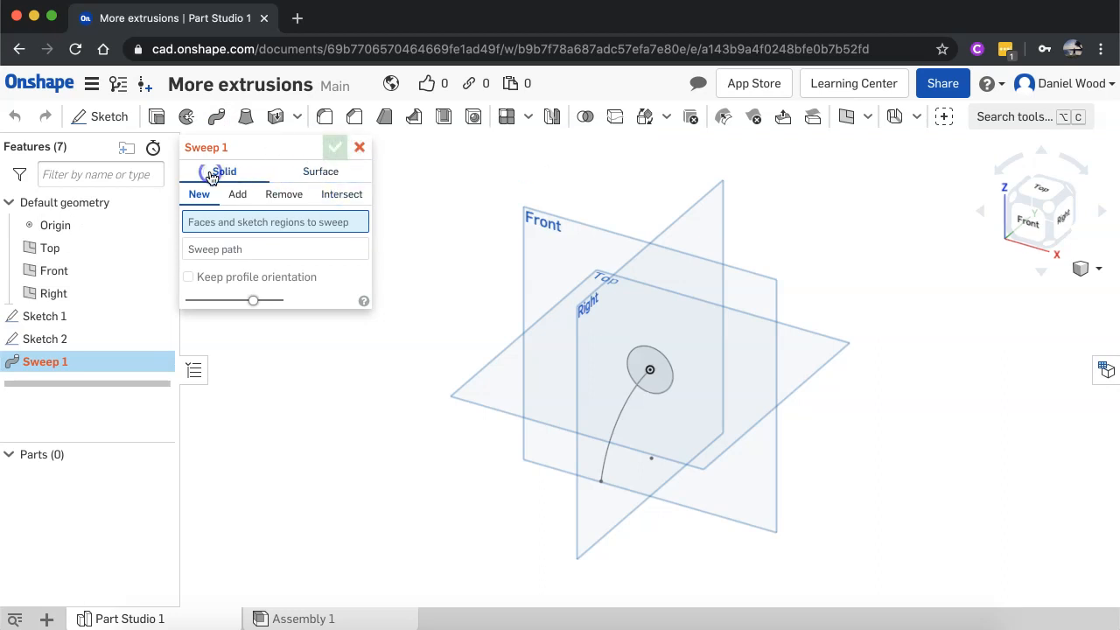
pyautogui.click(293, 174)
pyautogui.click(242, 175)
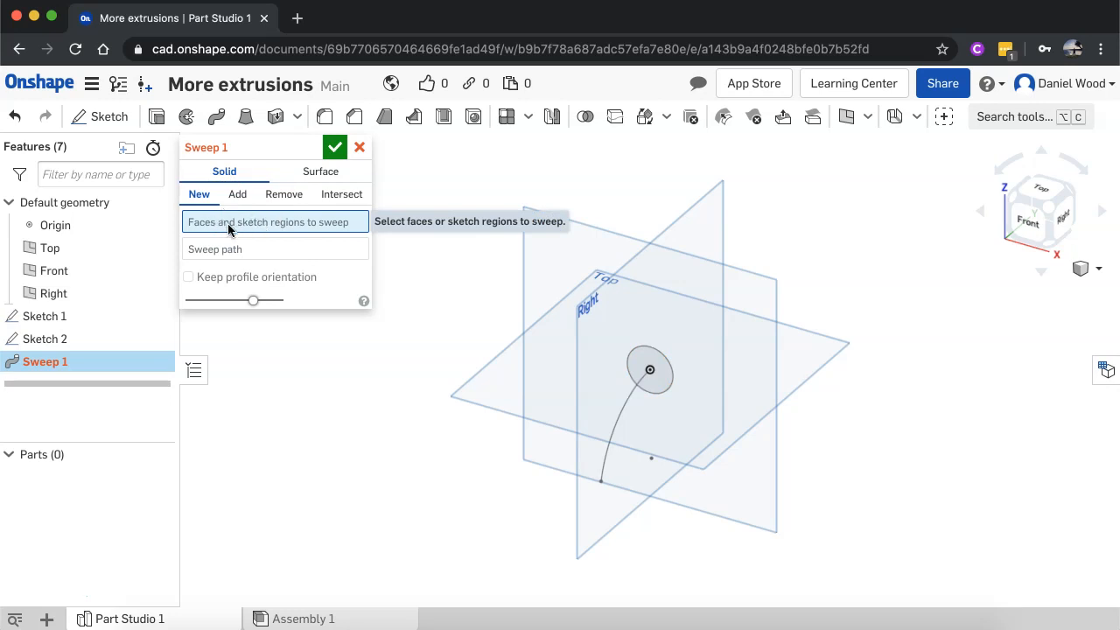
pyautogui.click(638, 355)
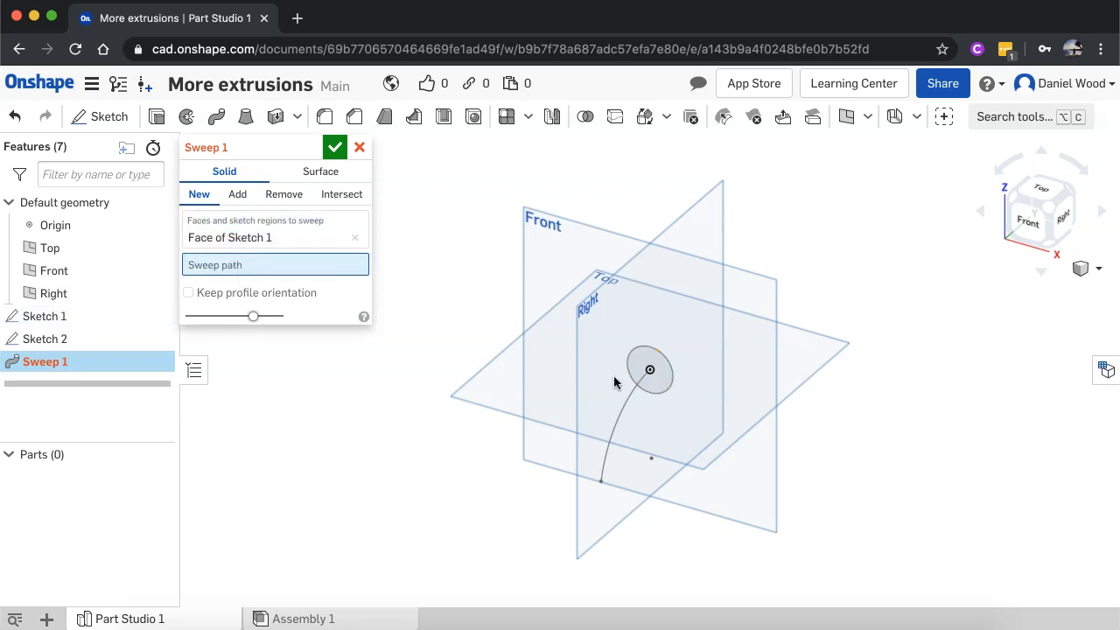
pyautogui.click(627, 401)
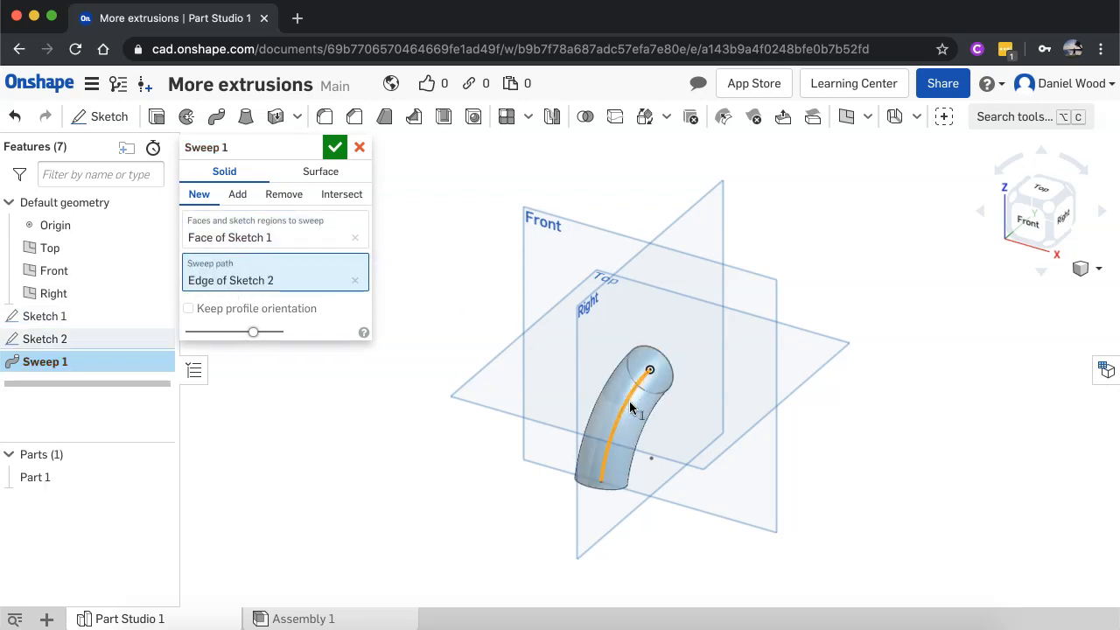
pyautogui.moveTo(665, 534); pyautogui.dragTo(556, 475, button='right')
pyautogui.moveTo(612, 503); pyautogui.dragTo(709, 415, button='right')
pyautogui.click(1046, 191)
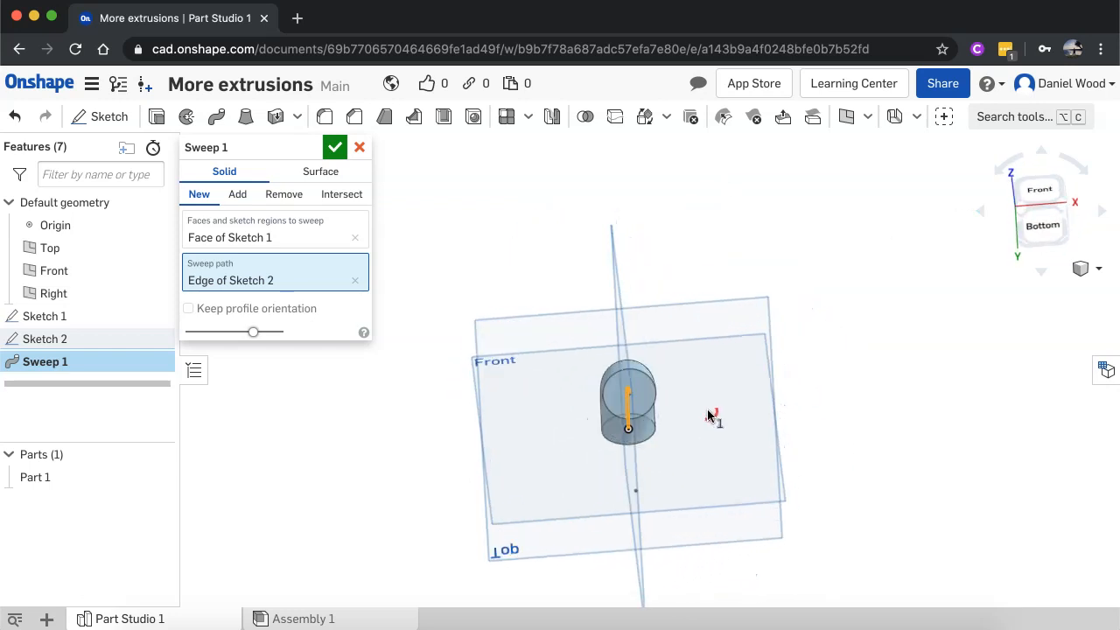
pyautogui.click(1052, 189)
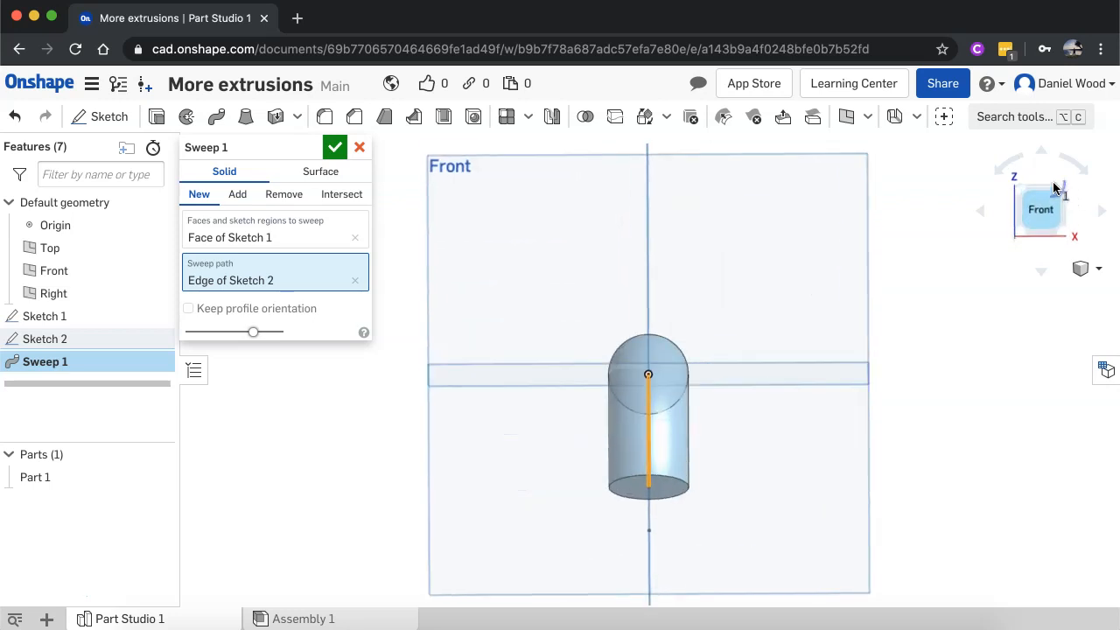
pyautogui.click(1062, 198)
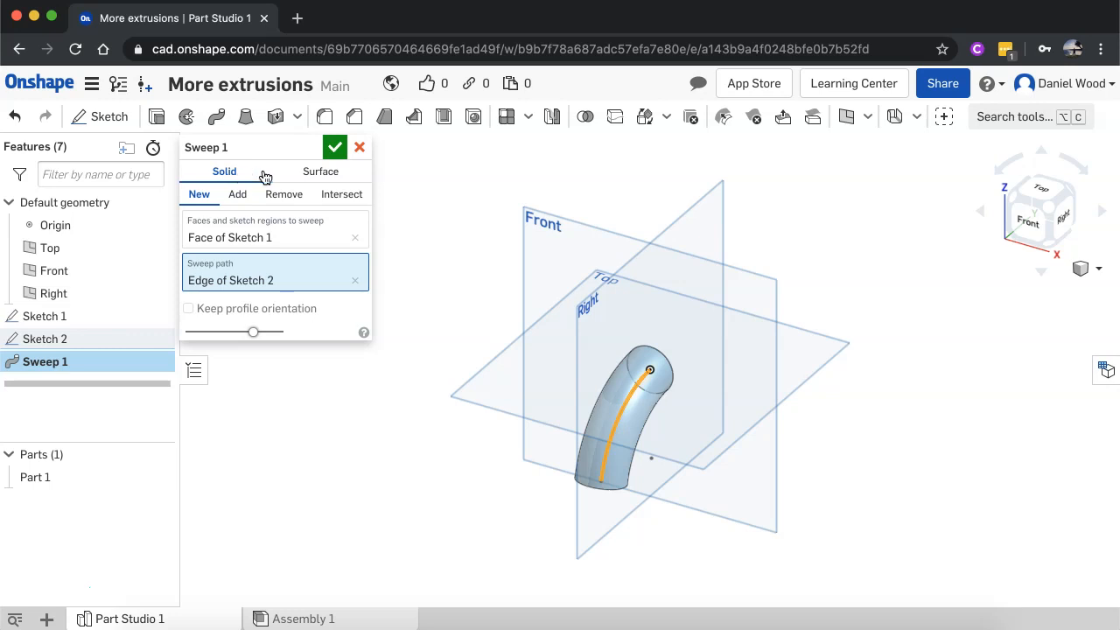
# Switch the sweep from solid to surface and discard the unfinished feature
pyautogui.click(321, 172)
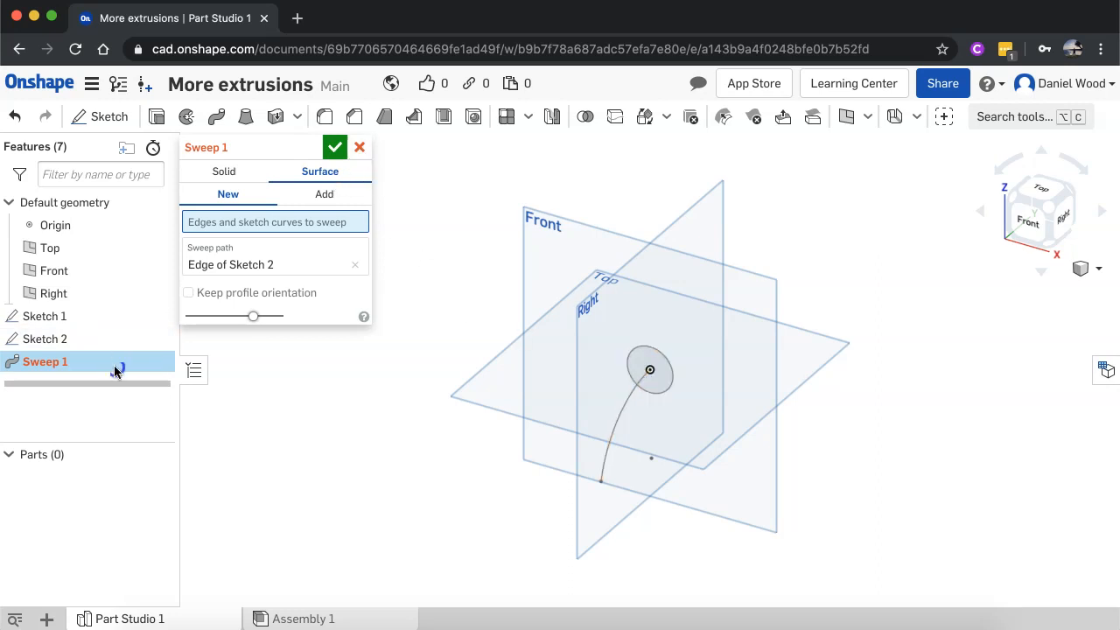
pyautogui.moveTo(115, 371)
pyautogui.click(359, 147)
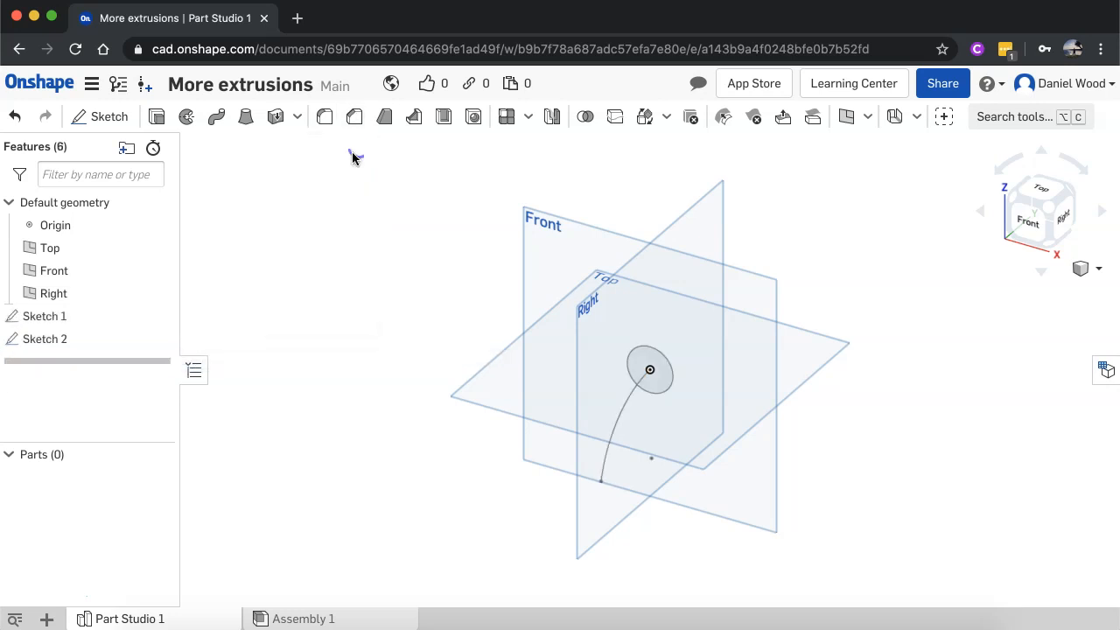
# Create a new surface sweep of the circle's edge along the arc to form a hollow curved tube
pyautogui.click(216, 117)
pyautogui.click(317, 172)
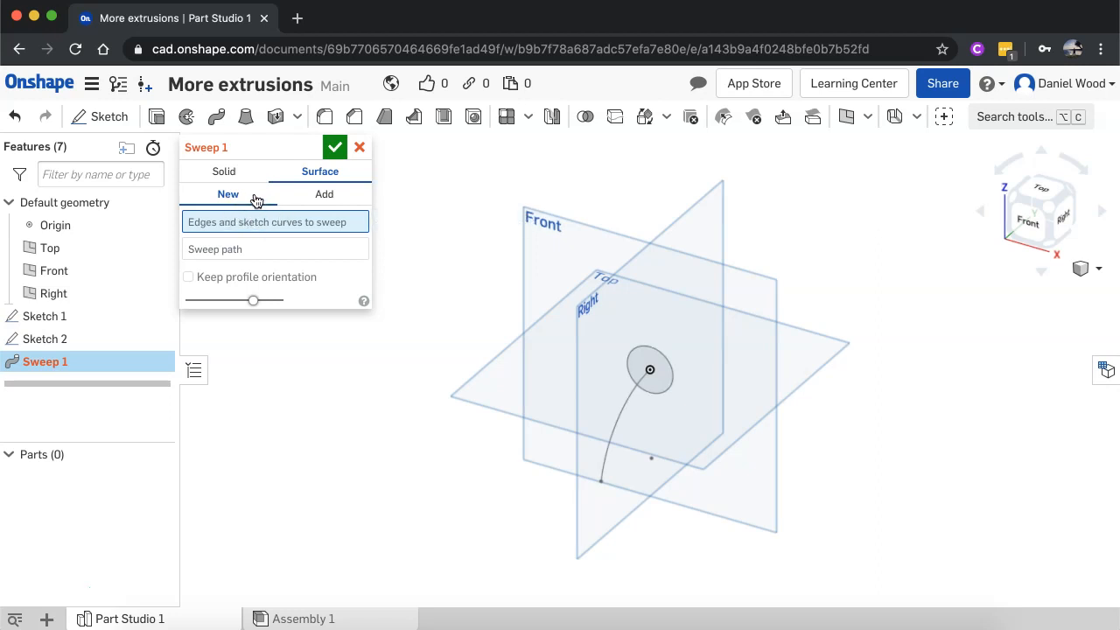
pyautogui.click(652, 345)
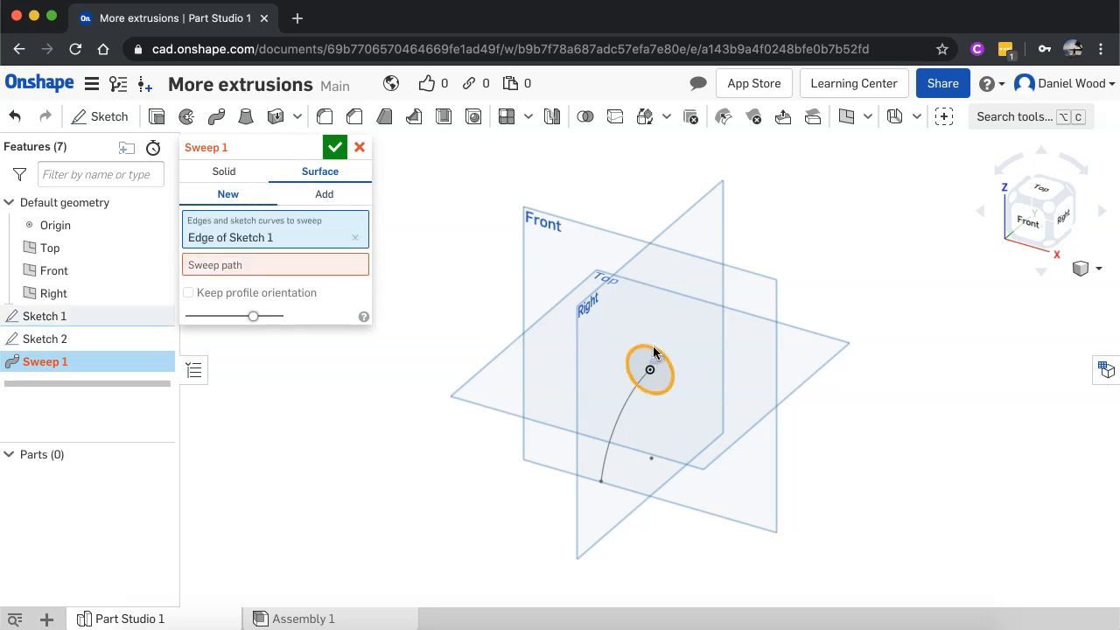
pyautogui.click(220, 266)
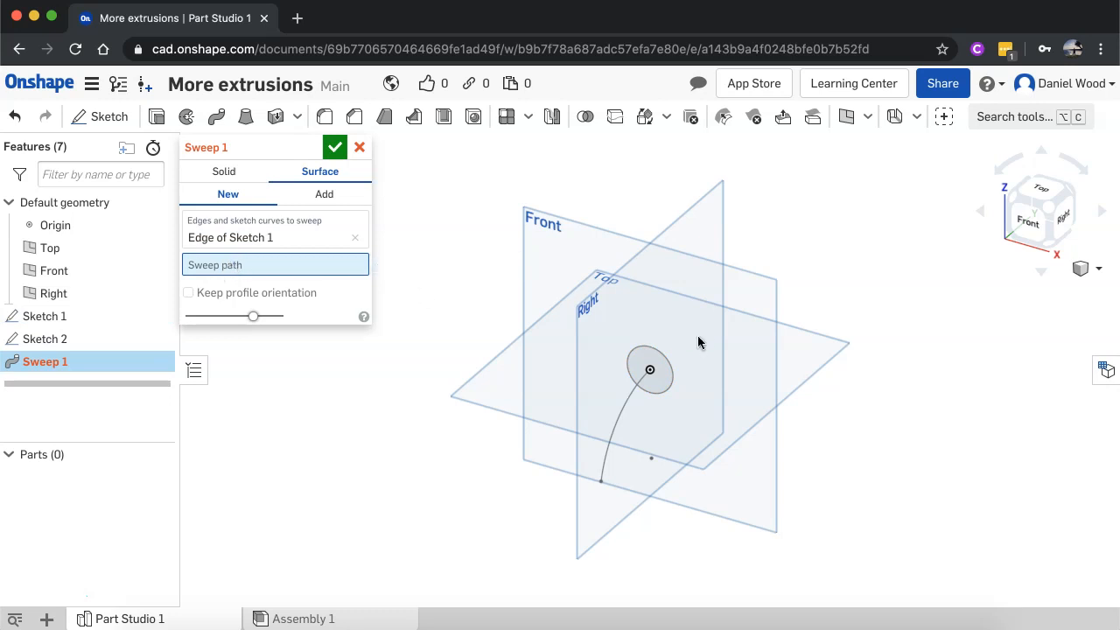
pyautogui.click(628, 393)
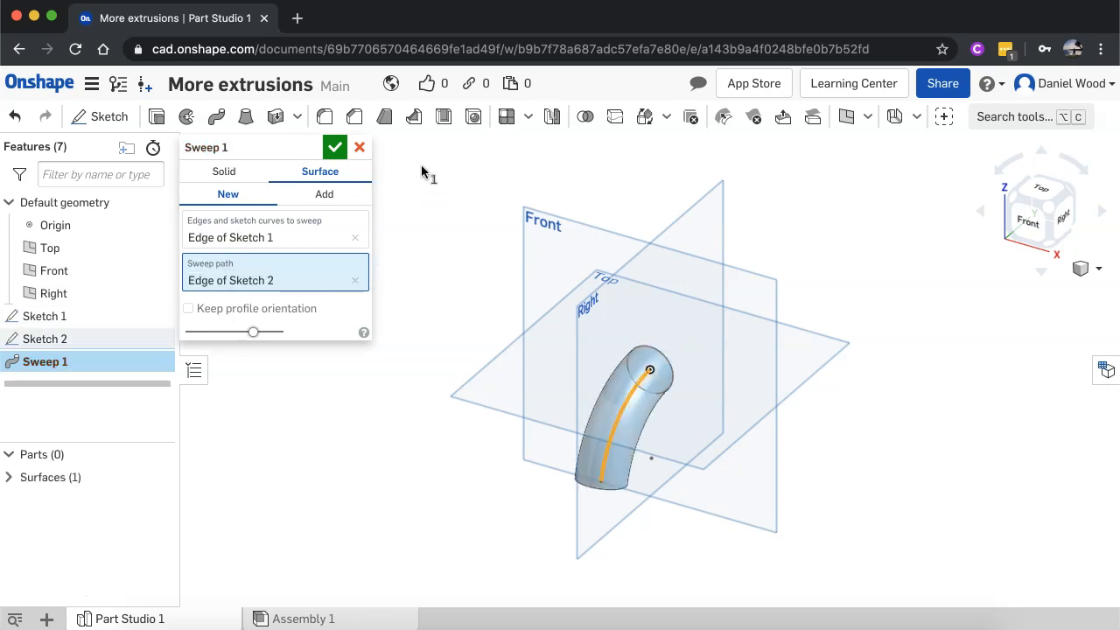
pyautogui.moveTo(552, 391); pyautogui.dragTo(570, 325, button='right')
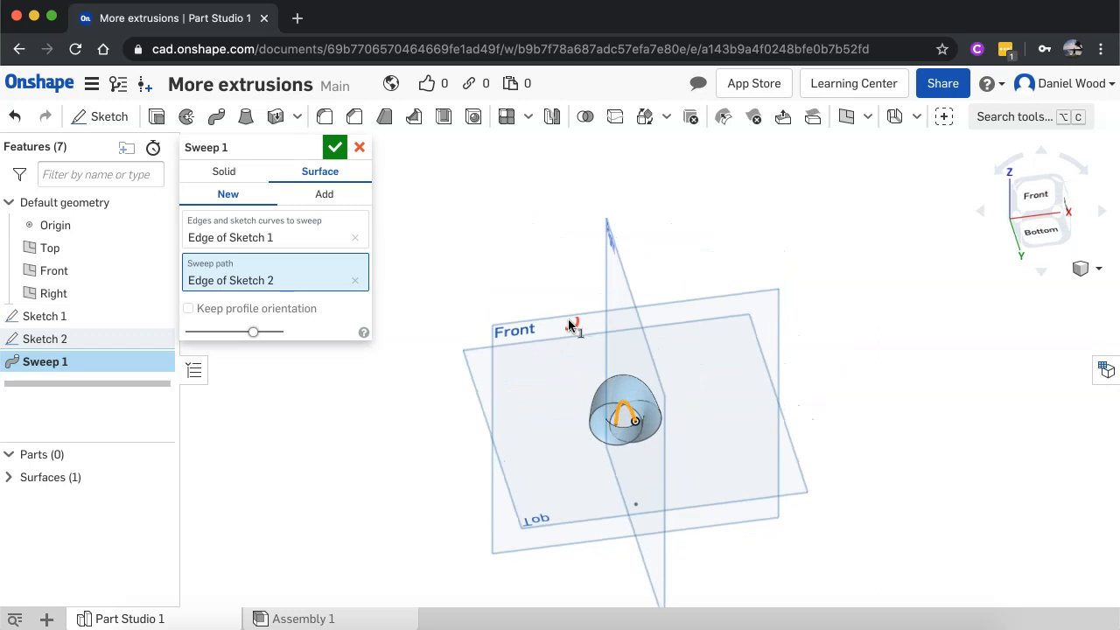
pyautogui.click(335, 147)
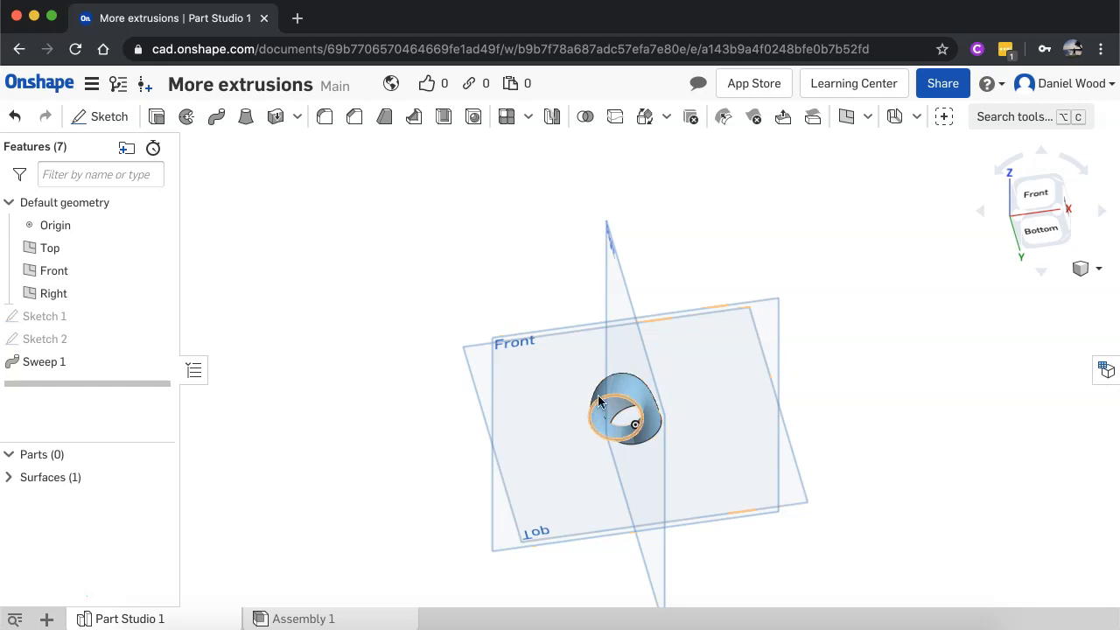
pyautogui.moveTo(776, 379); pyautogui.dragTo(759, 403, button='right')
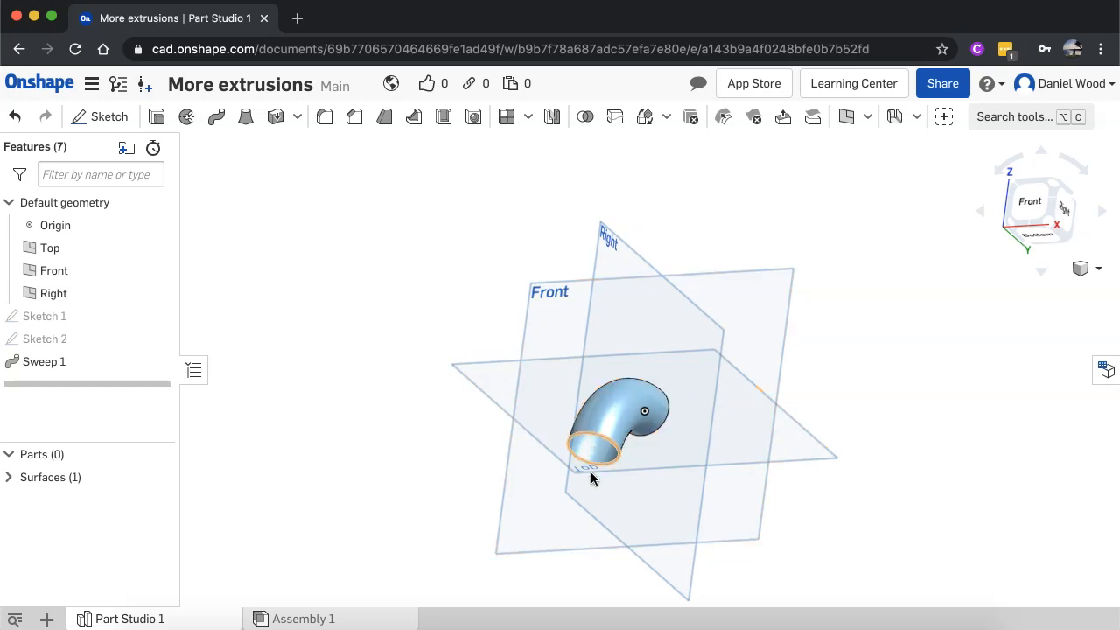
pyautogui.moveTo(737, 385); pyautogui.dragTo(507, 388, button='right')
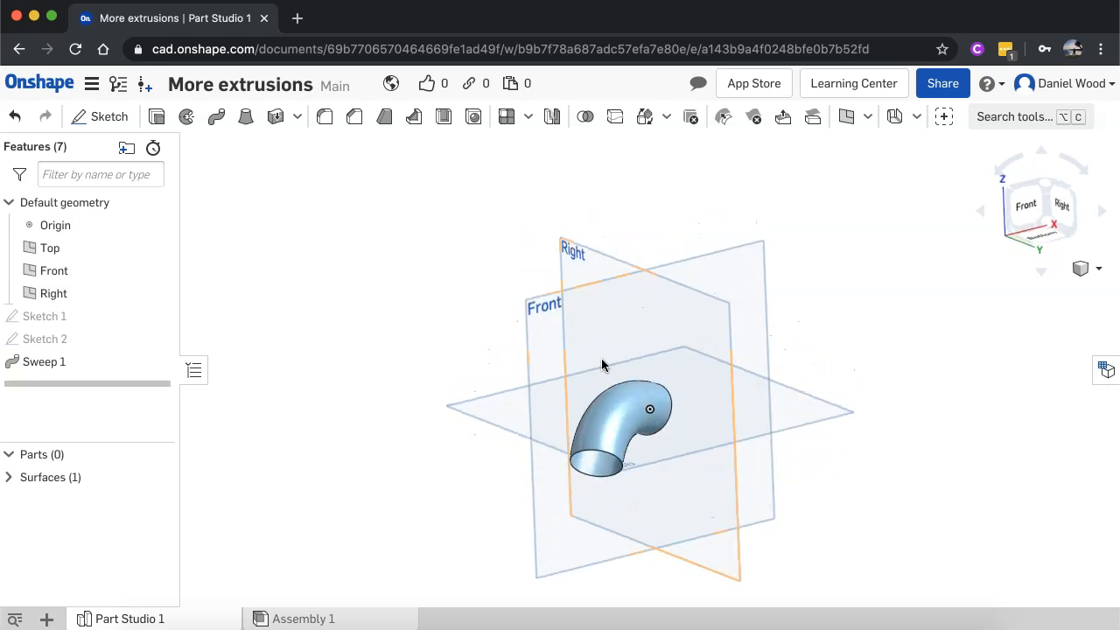